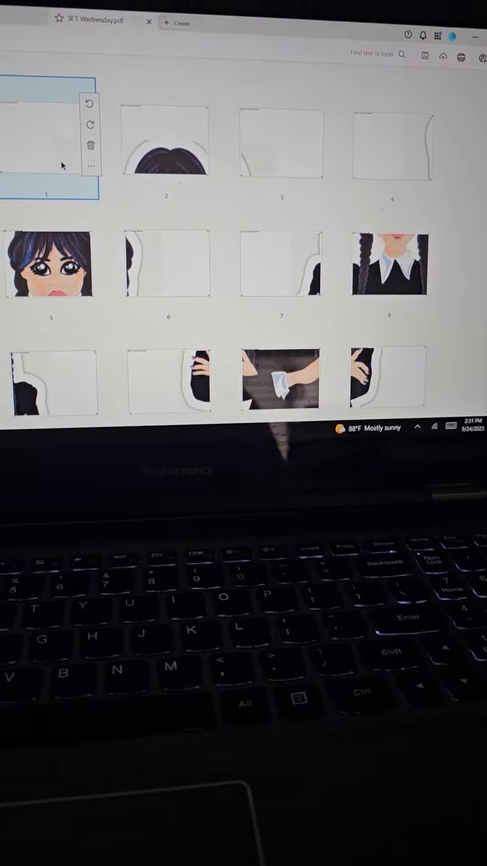
{"action": "scroll", "coordinate": [230, 183], "scroll_direction": "down", "scroll_amount": 5}
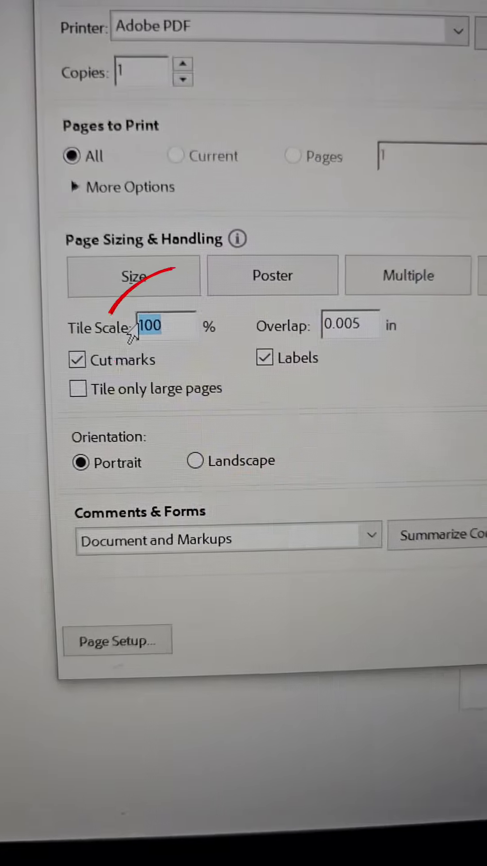
{"action": "type", "text": "95"}
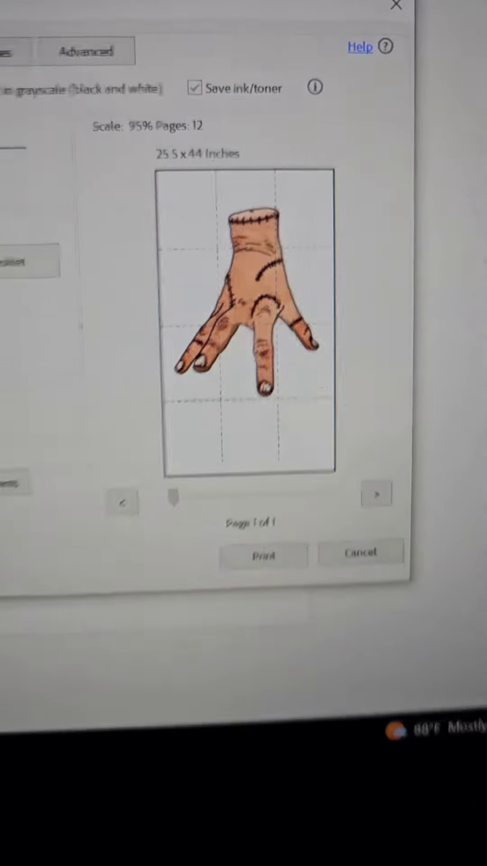
Replace the Thing hand poster's tile scale with 50% for 17 x 22 inch output.
{"action": "double_click", "coordinate": [121, 240]}
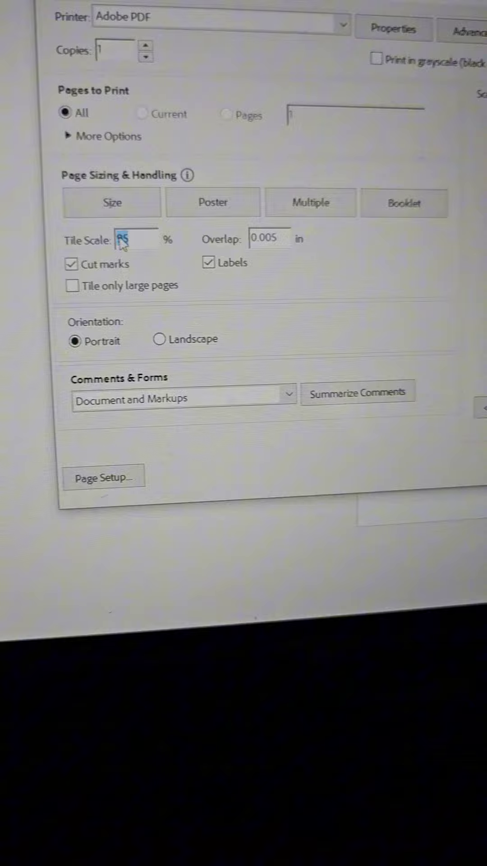
{"action": "type", "text": "50"}
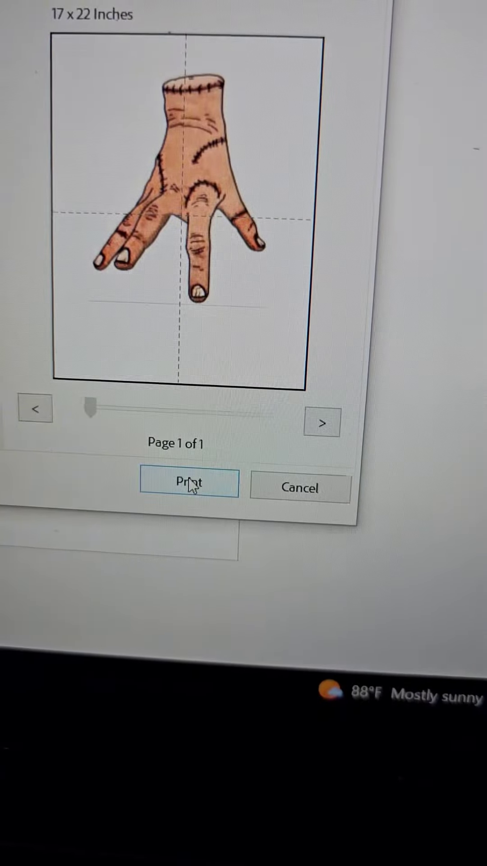
Print the four-page 50% tiled Thing hand poster to PDF.
{"action": "left_click", "coordinate": [191, 485]}
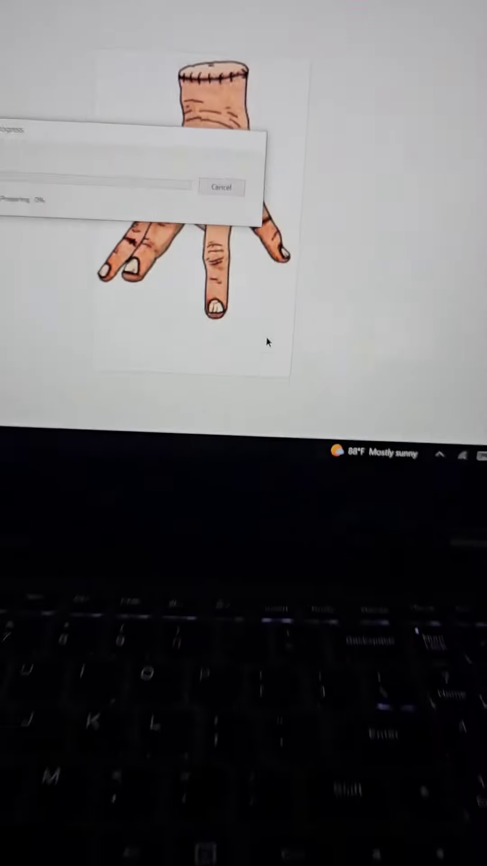